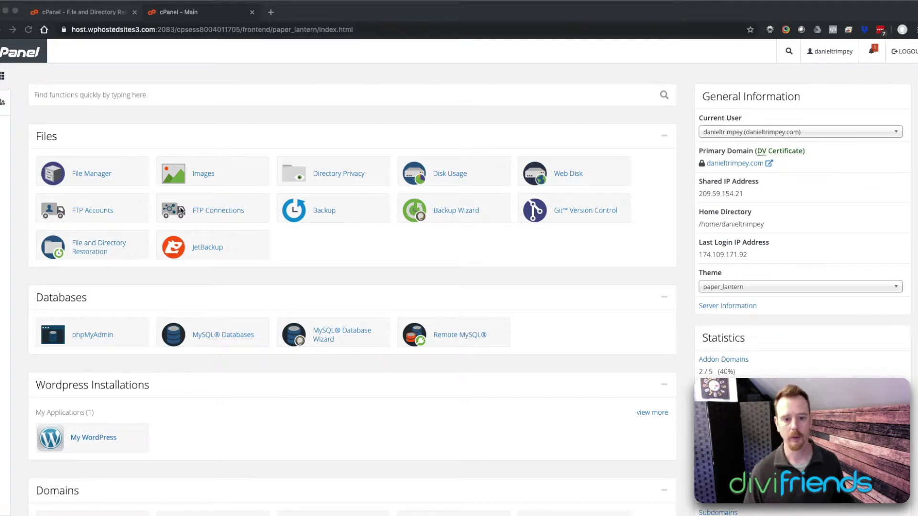
Look at the Backup Wizard's back up and restore options, and return to the cPanel main page.
{"action": "left_click", "coordinate": [478, 264]}
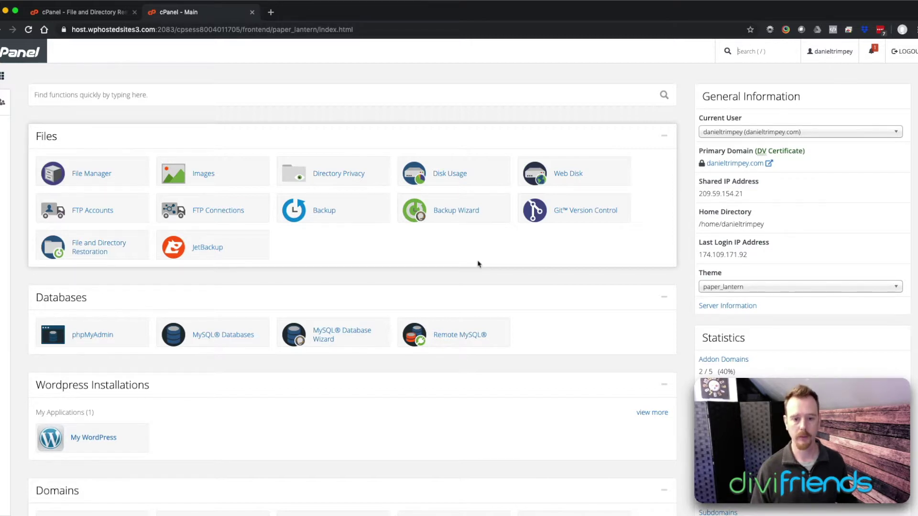
{"action": "left_click", "coordinate": [448, 214]}
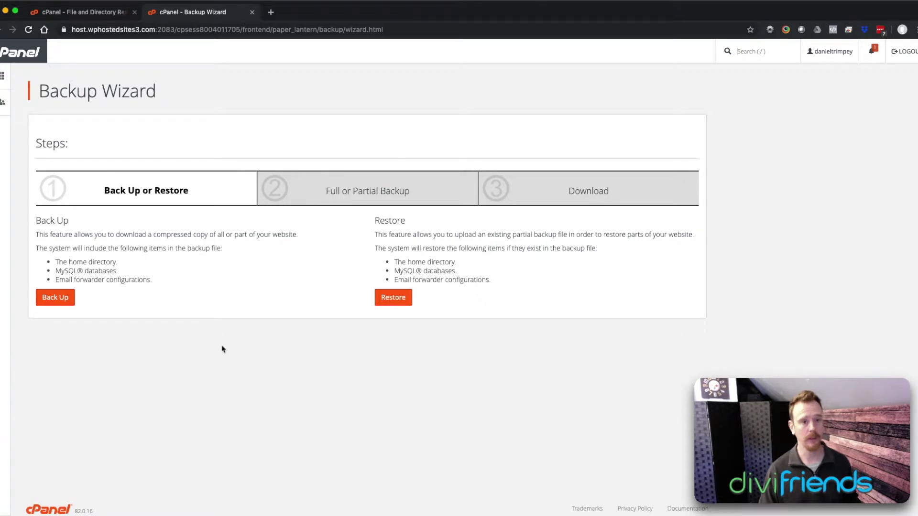
{"action": "left_click", "coordinate": [25, 55]}
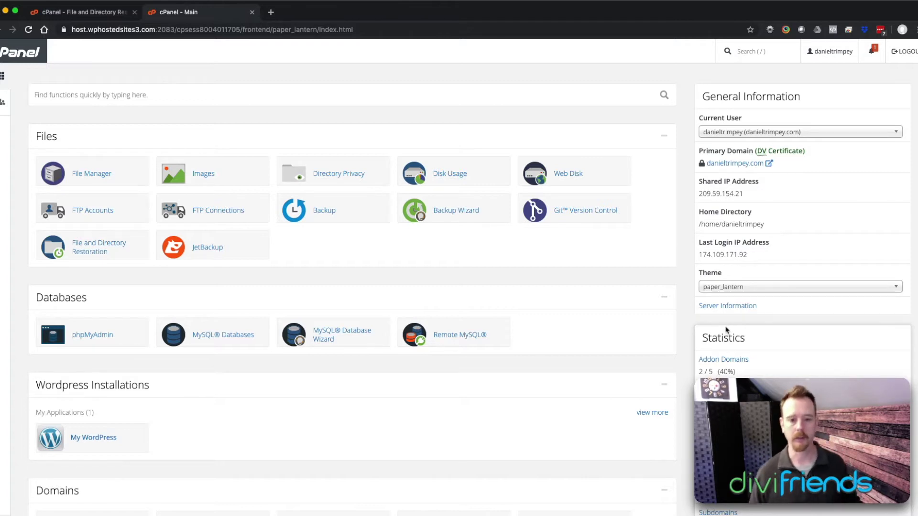
Browse the home directory in File and Directory Restoration and show the available backups of the public_html folder.
{"action": "left_click", "coordinate": [90, 252]}
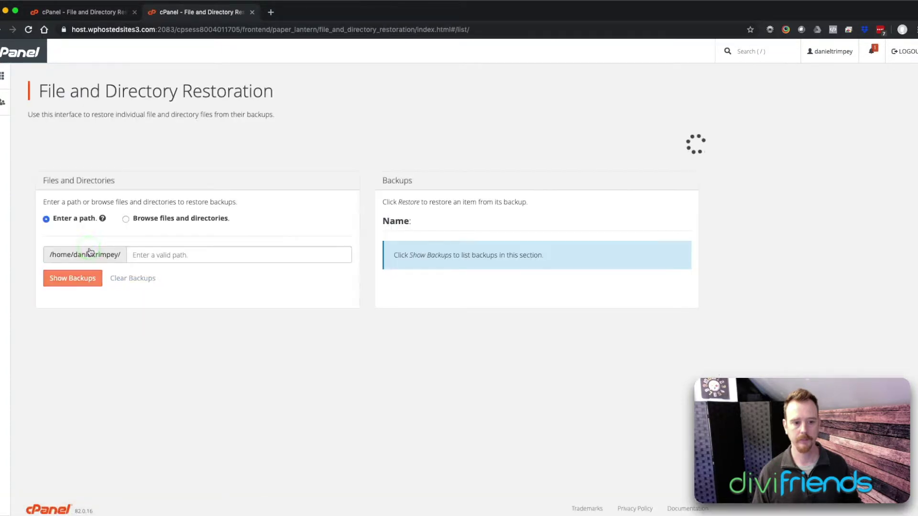
{"action": "left_click", "coordinate": [126, 219]}
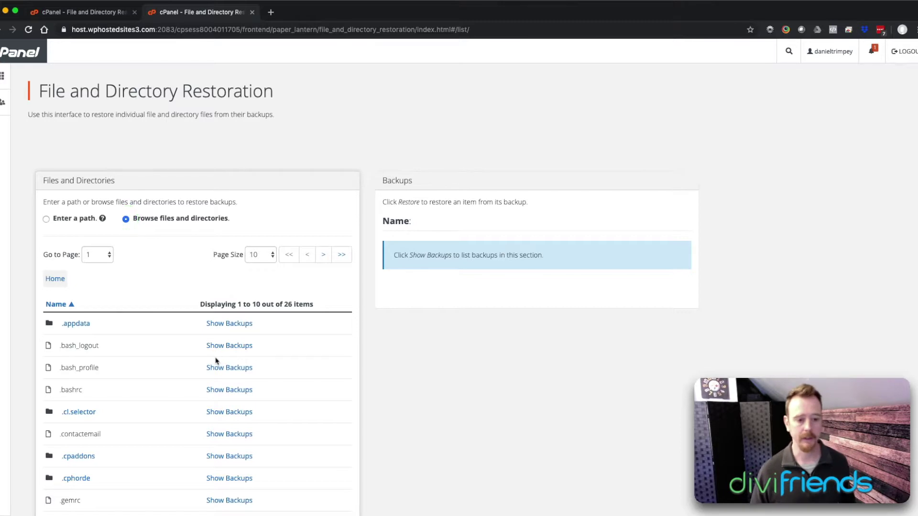
{"action": "scroll", "coordinate": [217, 361], "scroll_direction": "down", "scroll_amount": 3}
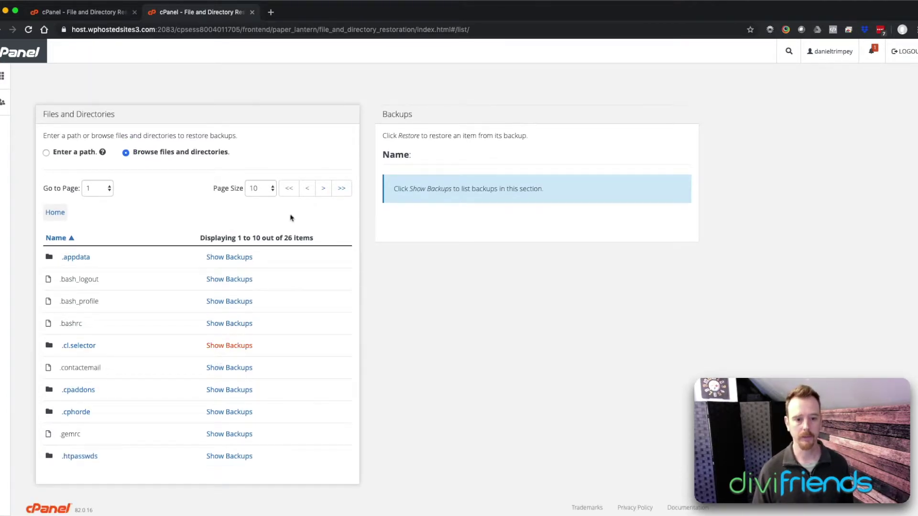
{"action": "left_click", "coordinate": [325, 189]}
{"action": "left_click", "coordinate": [327, 190]}
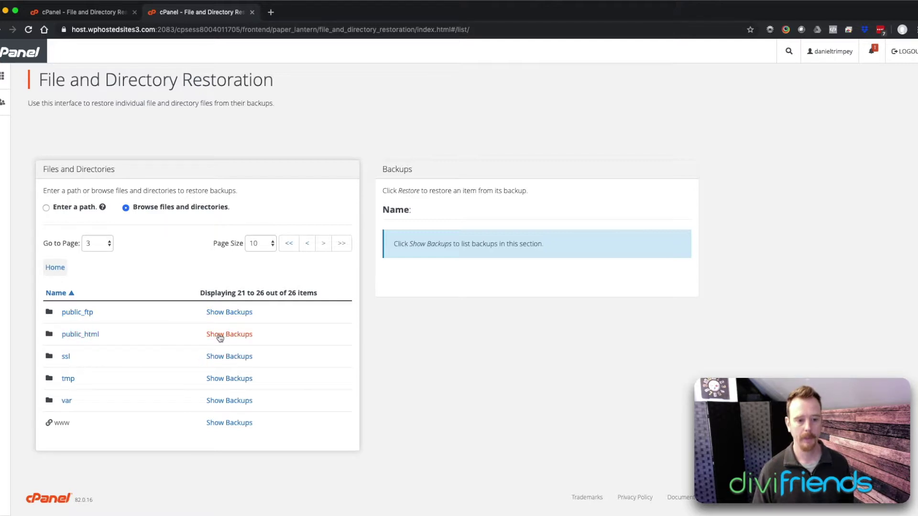
{"action": "left_click", "coordinate": [233, 337]}
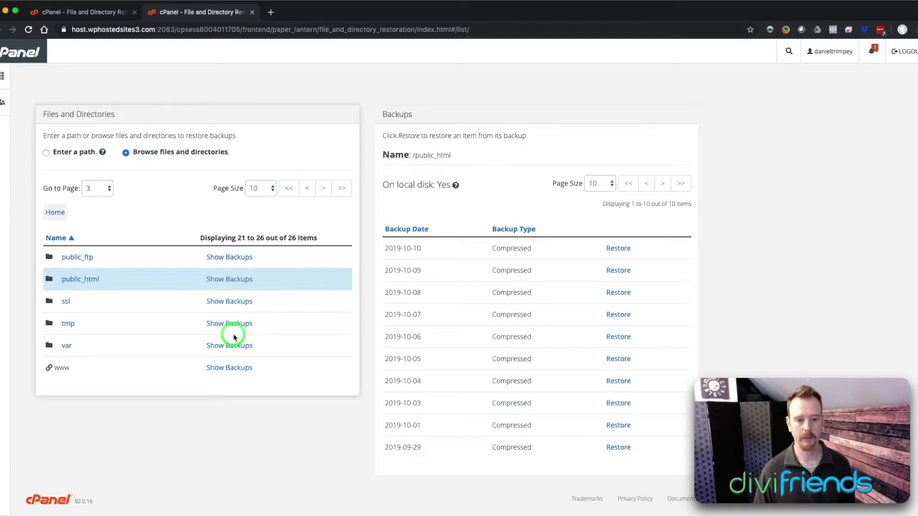
Review the public_html backup dates, bring up the restore confirmation for 2019-09-29, and return to the main page without restoring.
{"action": "scroll", "coordinate": [518, 308], "scroll_direction": "down", "scroll_amount": 2}
{"action": "left_click_drag", "start_coordinate": [393, 248], "coordinate": [425, 455]}
{"action": "left_click", "coordinate": [511, 319]}
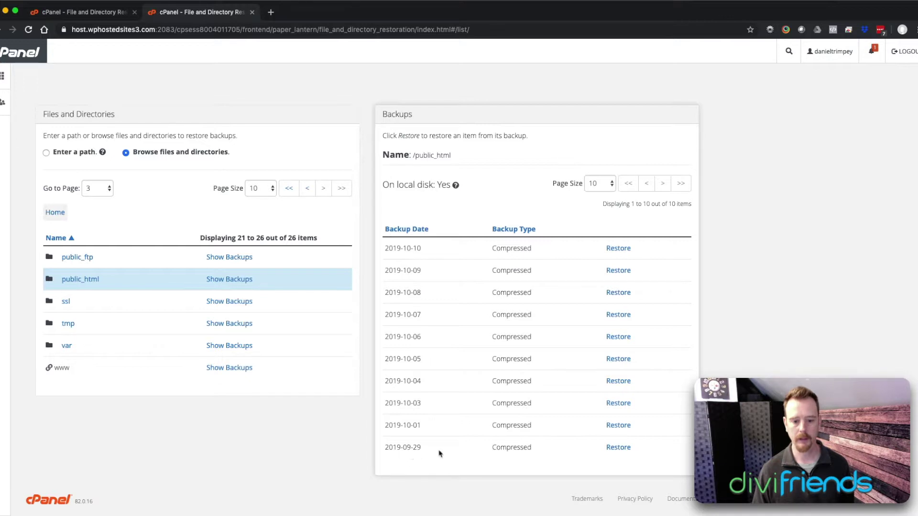
{"action": "left_click", "coordinate": [624, 451]}
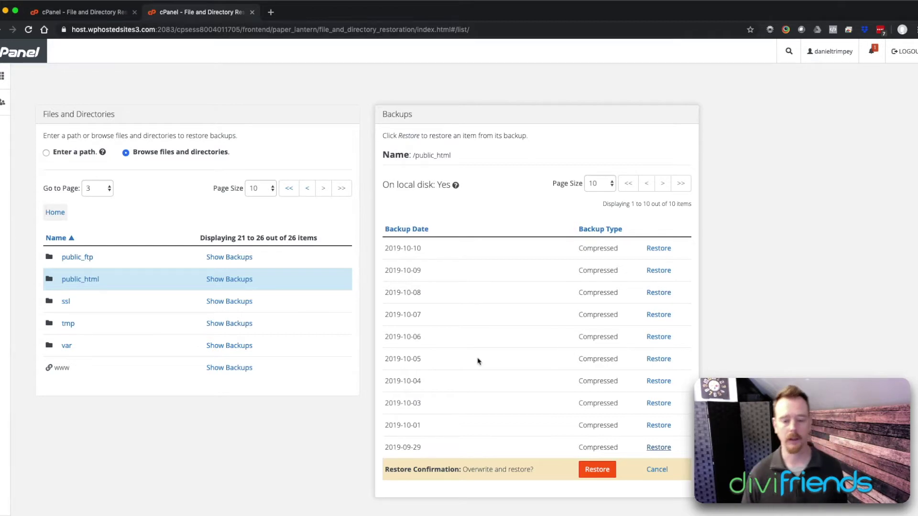
{"action": "left_click", "coordinate": [13, 54]}
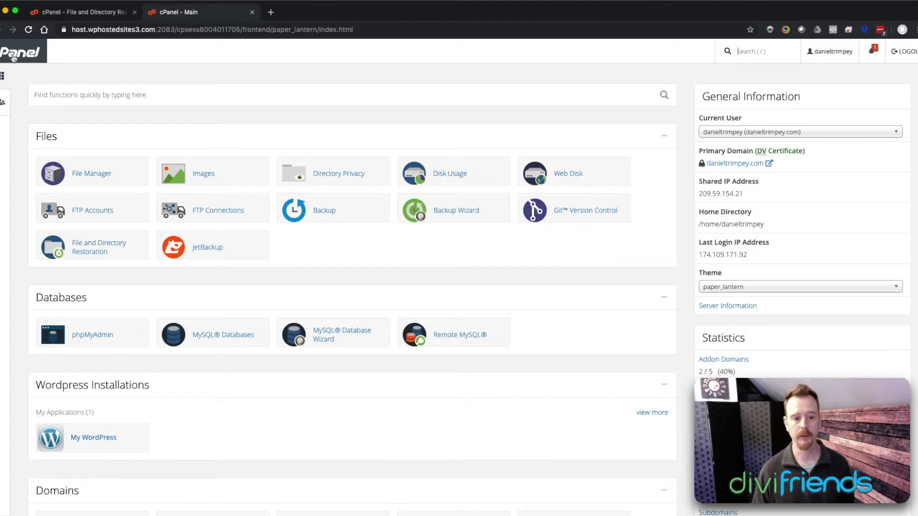
Open the full WordPress installations view and examine the storage location of the My WordPress backups.
{"action": "scroll", "coordinate": [538, 273], "scroll_direction": "down", "scroll_amount": 2}
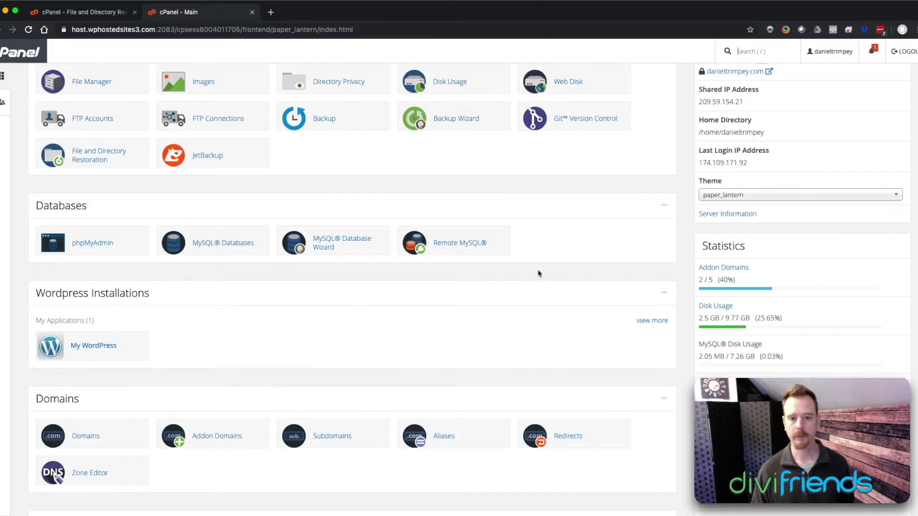
{"action": "scroll", "coordinate": [538, 273], "scroll_direction": "down", "scroll_amount": 1}
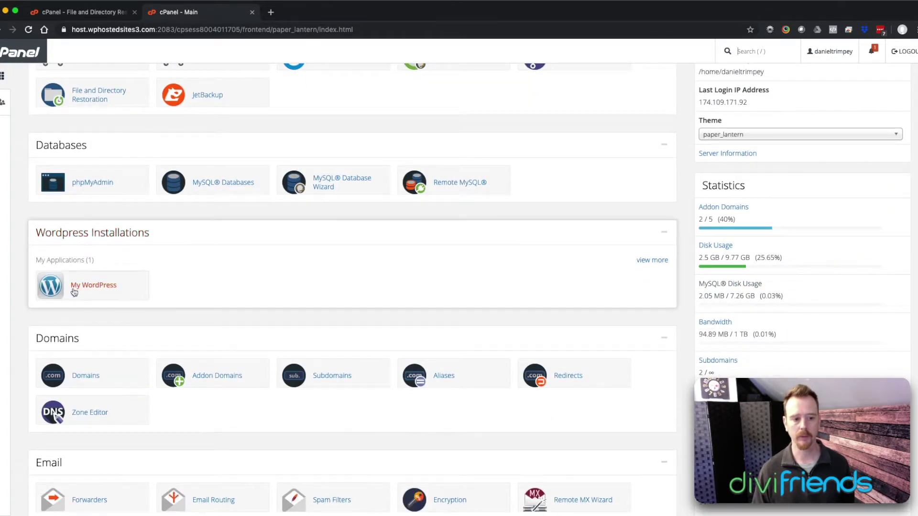
{"action": "left_click", "coordinate": [653, 261]}
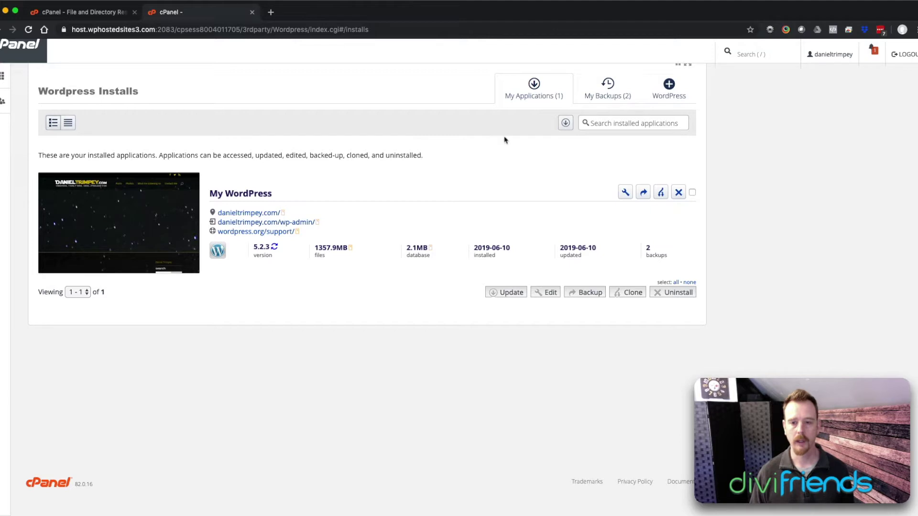
{"action": "left_click", "coordinate": [612, 95]}
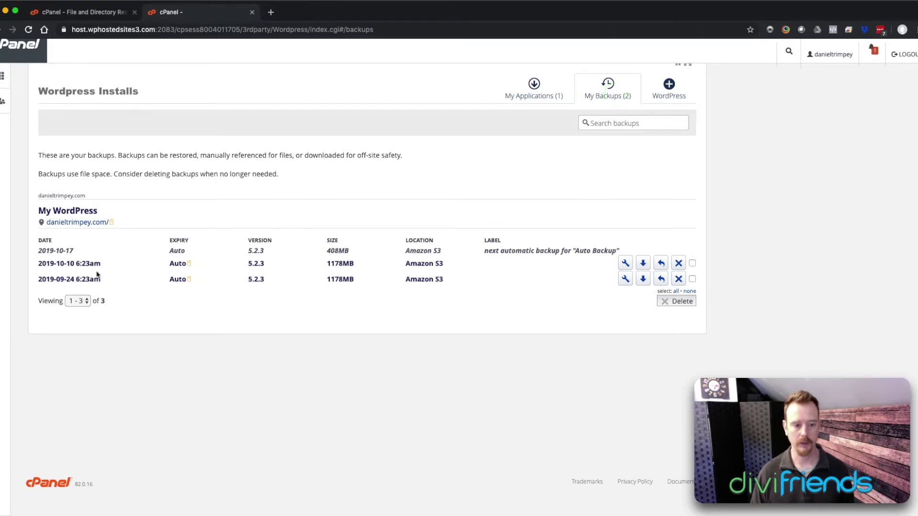
{"action": "left_click_drag", "start_coordinate": [406, 265], "coordinate": [446, 270]}
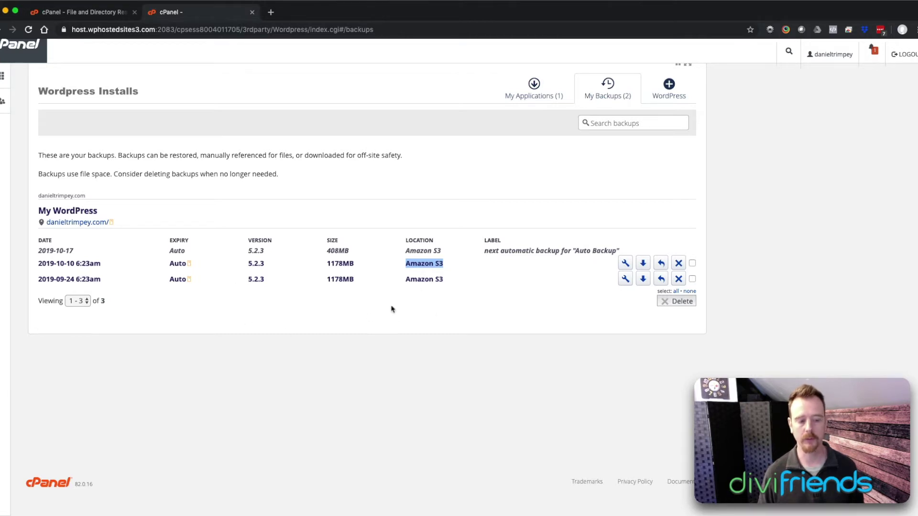
Open the restore wizard for the 2019-10-10 6:23am WordPress backup and continue with restoring to the original location.
{"action": "left_click", "coordinate": [663, 265]}
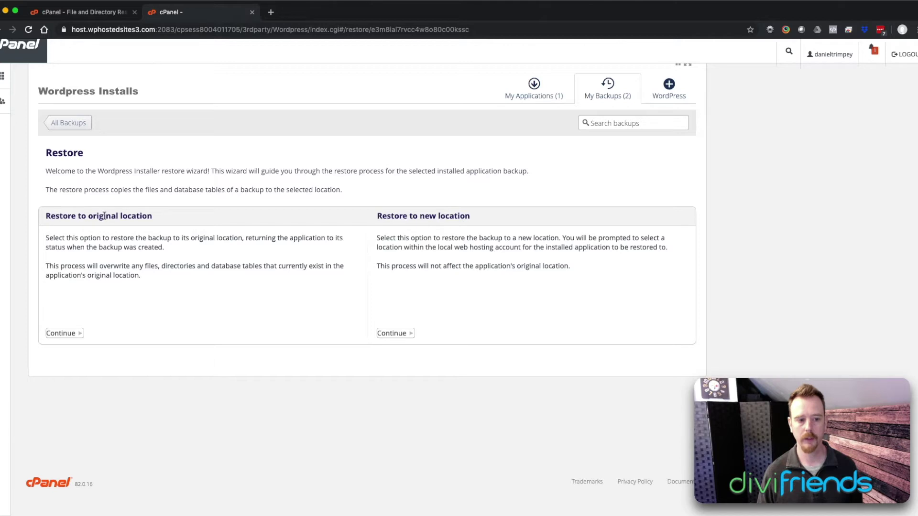
{"action": "left_click_drag", "start_coordinate": [153, 216], "coordinate": [44, 216]}
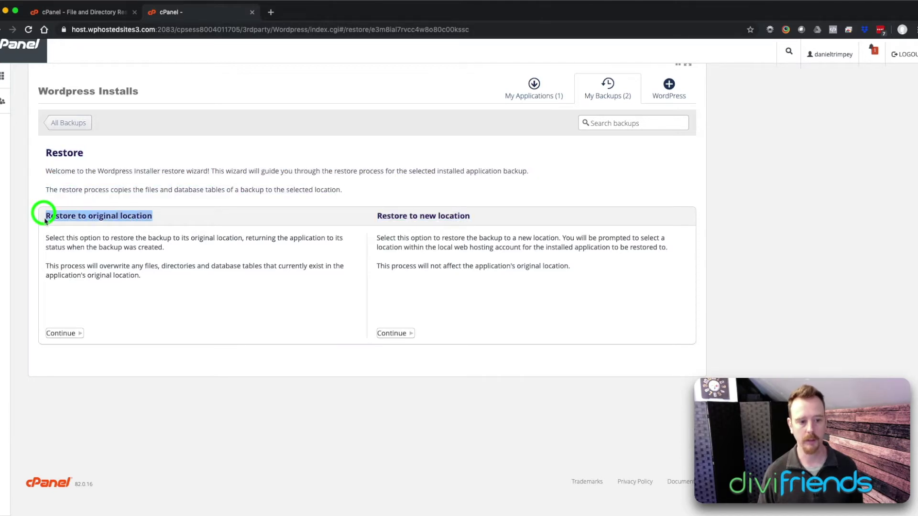
{"action": "left_click", "coordinate": [160, 279]}
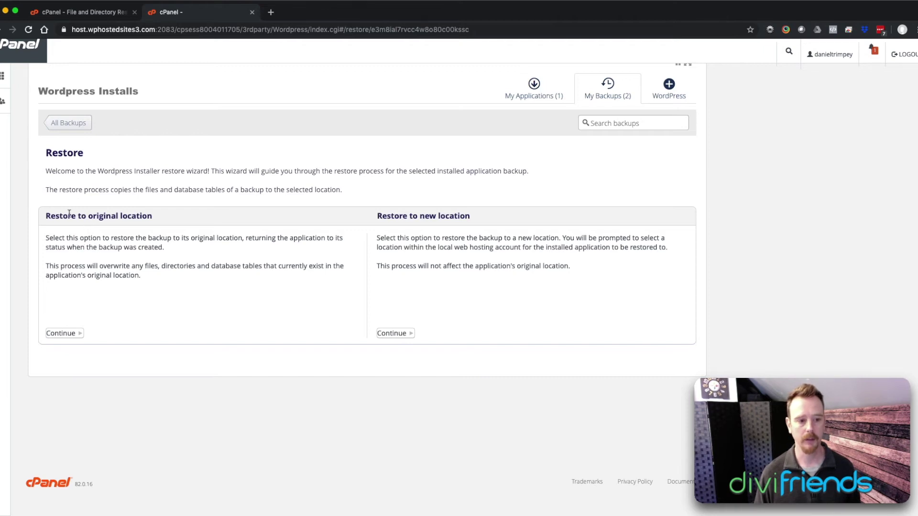
{"action": "left_click_drag", "start_coordinate": [46, 215], "coordinate": [160, 217]}
{"action": "left_click", "coordinate": [151, 247]}
{"action": "left_click", "coordinate": [61, 333]}
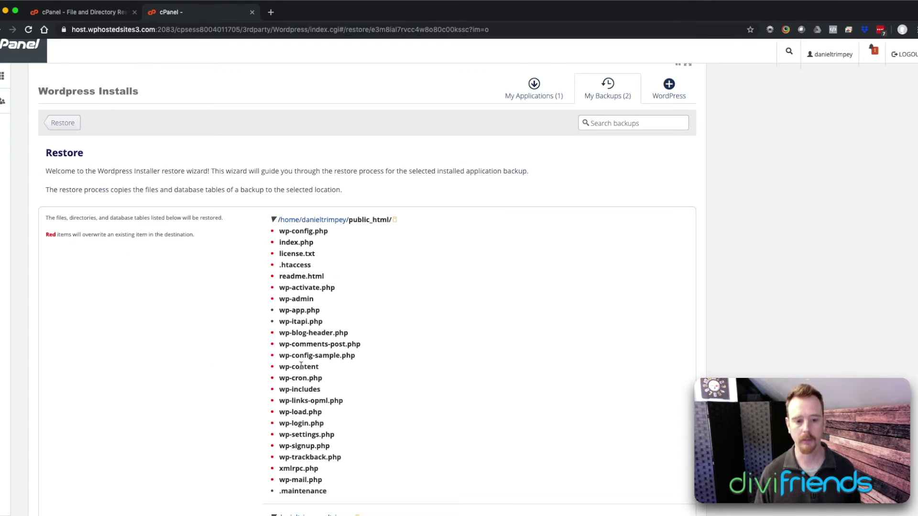
Examine the files and database tables the WordPress restore would overwrite, and return to the main page without restoring.
{"action": "scroll", "coordinate": [315, 286], "scroll_direction": "down", "scroll_amount": 3}
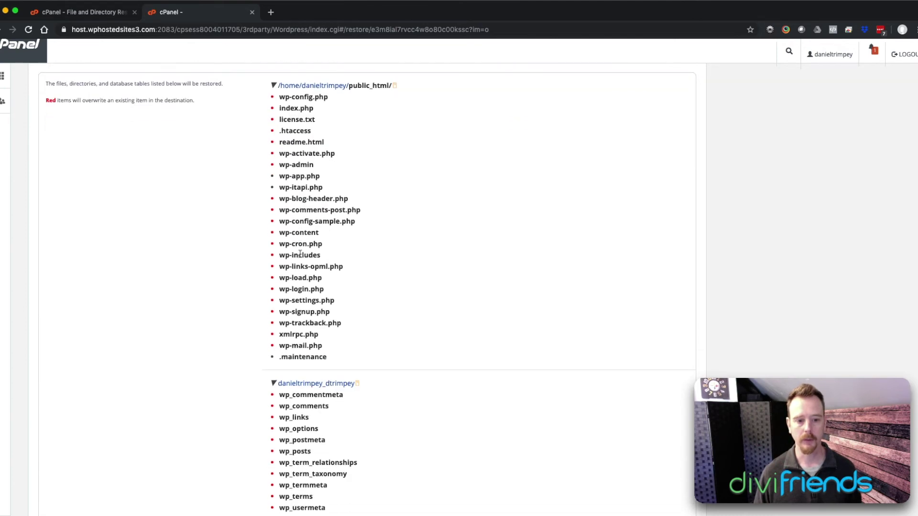
{"action": "scroll", "coordinate": [325, 313], "scroll_direction": "up", "scroll_amount": 1}
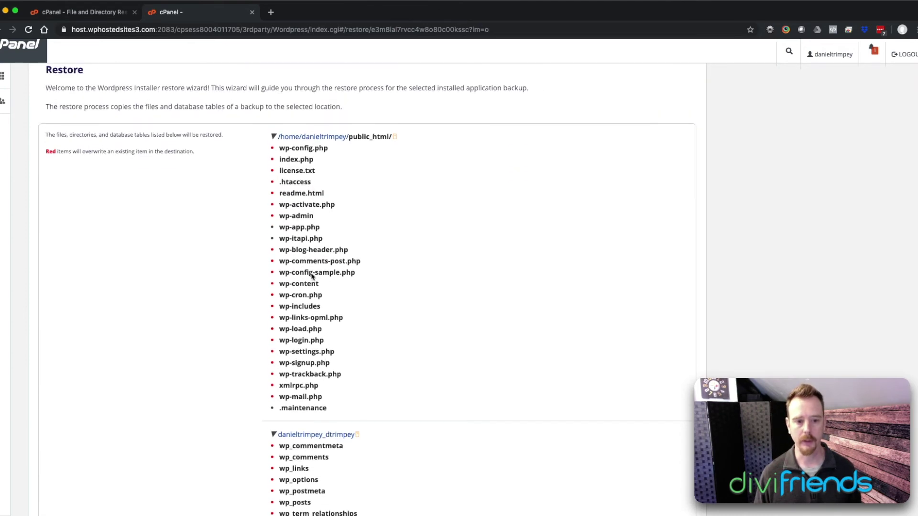
{"action": "scroll", "coordinate": [318, 428], "scroll_direction": "down", "scroll_amount": 6}
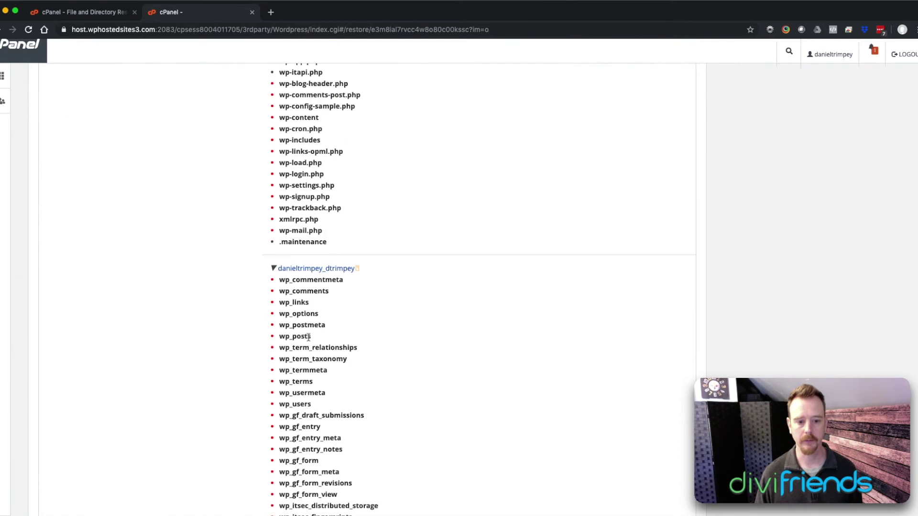
{"action": "scroll", "coordinate": [301, 438], "scroll_direction": "down", "scroll_amount": 3}
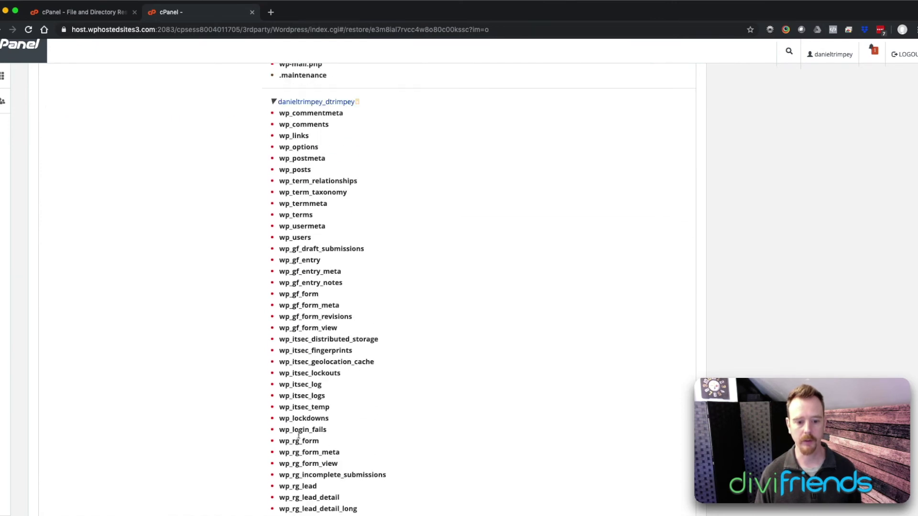
{"action": "scroll", "coordinate": [343, 434], "scroll_direction": "down", "scroll_amount": 2}
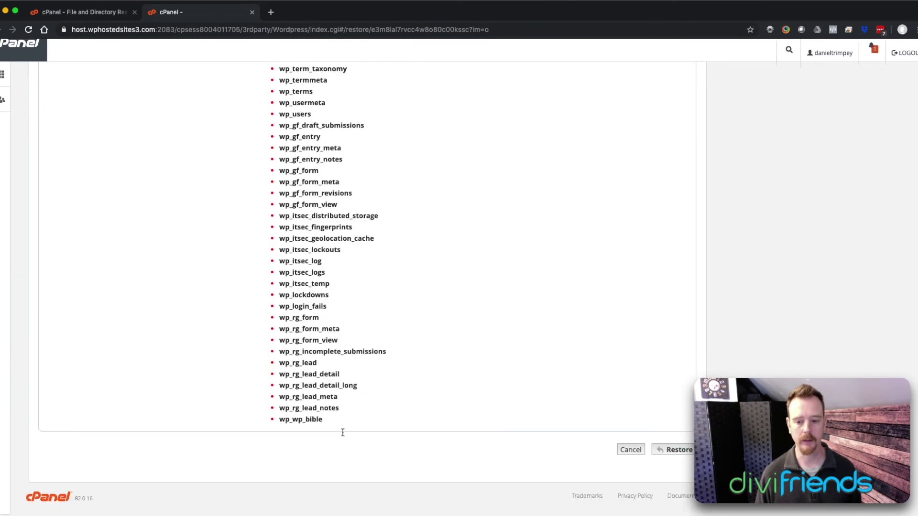
{"action": "scroll", "coordinate": [343, 434], "scroll_direction": "up", "scroll_amount": 4}
{"action": "scroll", "coordinate": [343, 434], "scroll_direction": "down", "scroll_amount": 4}
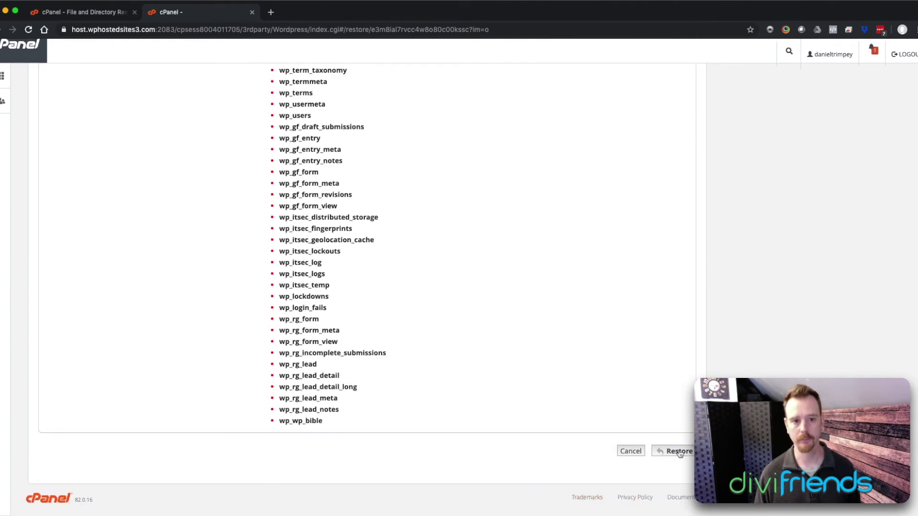
{"action": "scroll", "coordinate": [539, 314], "scroll_direction": "up", "scroll_amount": 5}
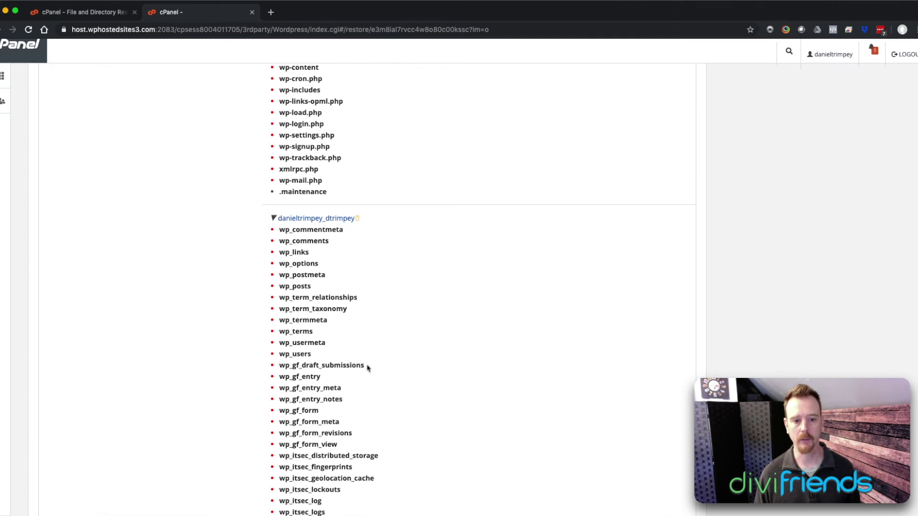
{"action": "scroll", "coordinate": [378, 368], "scroll_direction": "up", "scroll_amount": 6}
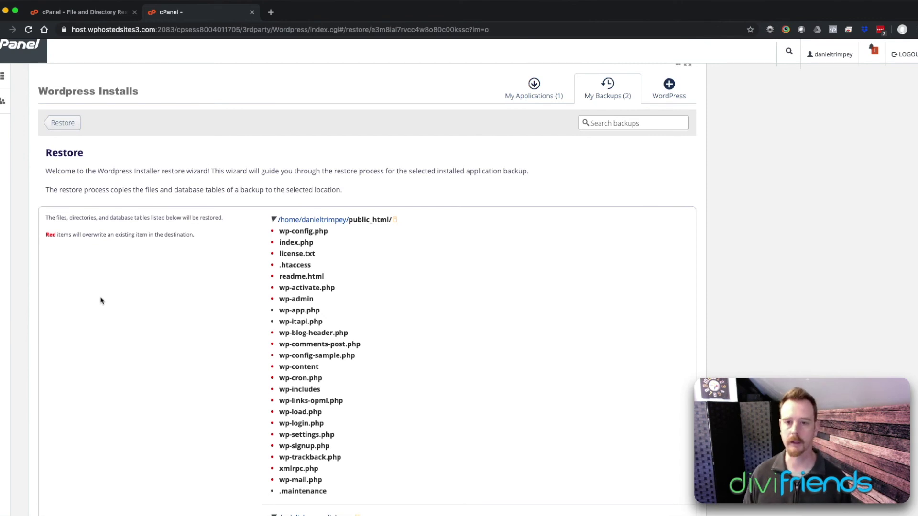
{"action": "left_click", "coordinate": [14, 60]}
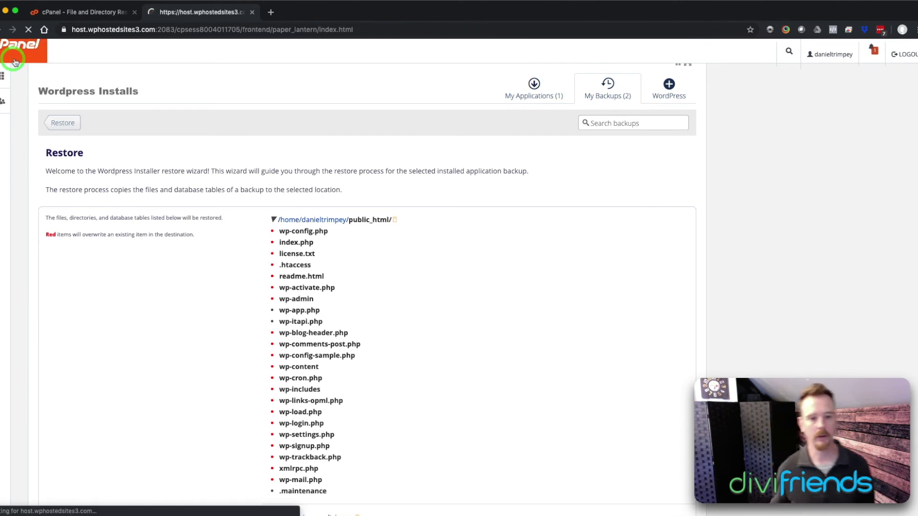